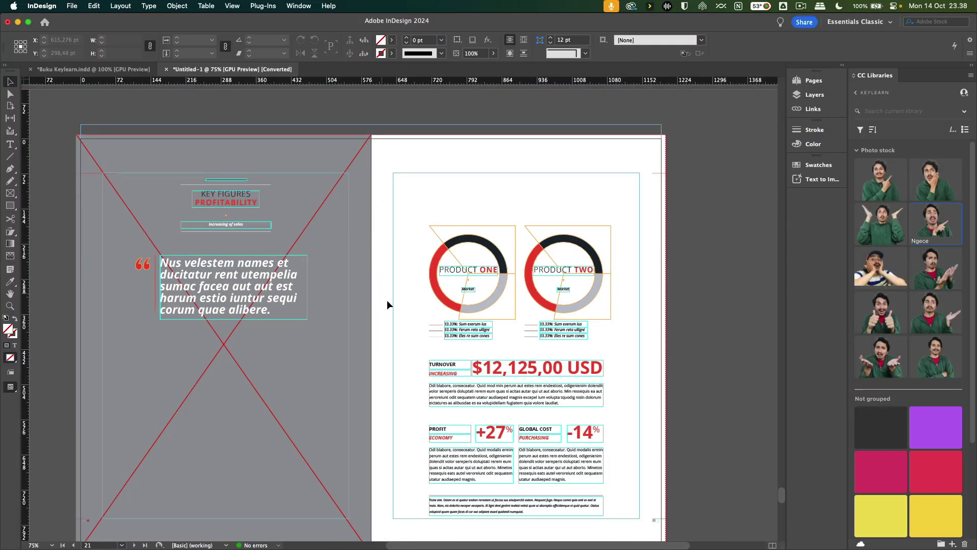
Look through the report template's spreads from page 21 to 23 to examine how the content sits within the margins
{"action": "scroll", "coordinate": [400, 244], "scroll_direction": "down", "scroll_amount": 1}
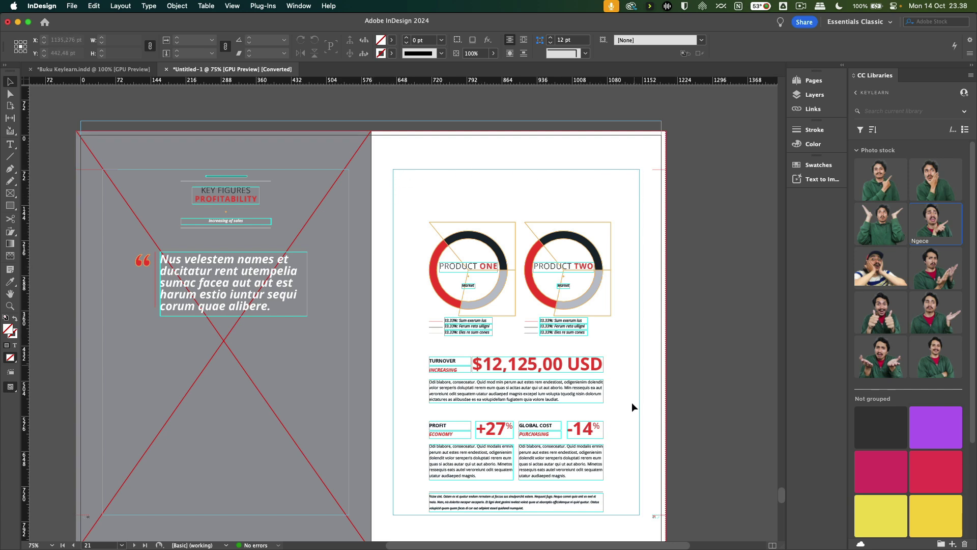
{"action": "scroll", "coordinate": [400, 237], "scroll_direction": "down", "scroll_amount": 10}
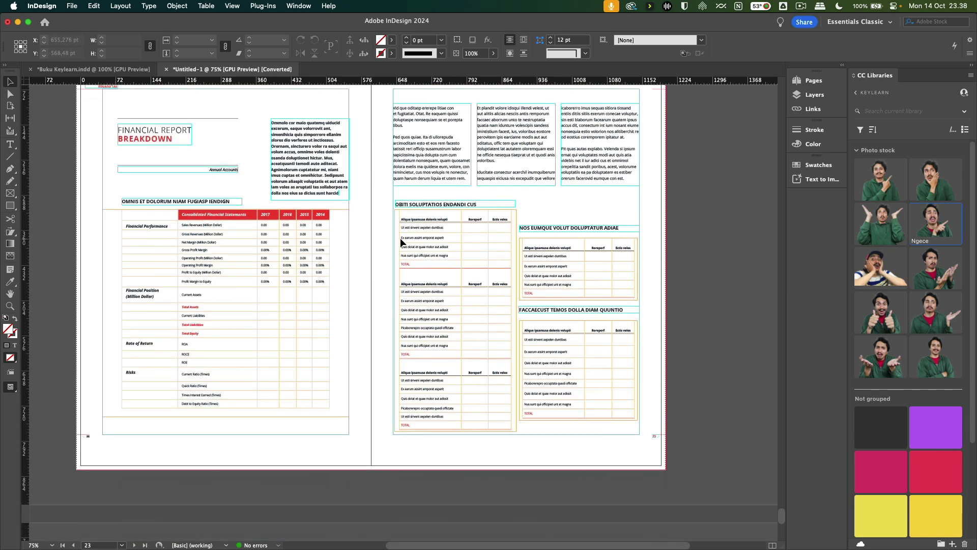
{"action": "scroll", "coordinate": [400, 238], "scroll_direction": "up", "scroll_amount": 1}
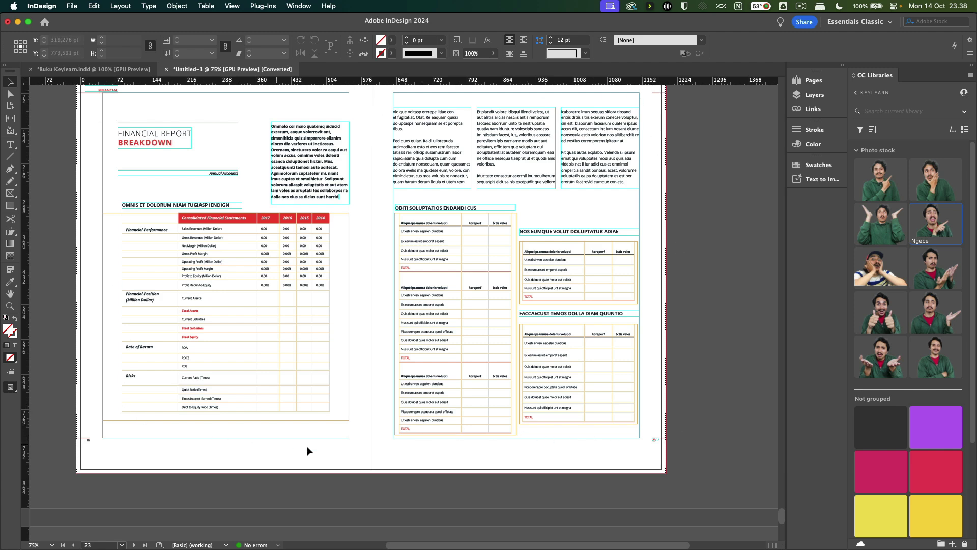
{"action": "scroll", "coordinate": [359, 278], "scroll_direction": "down", "scroll_amount": 10}
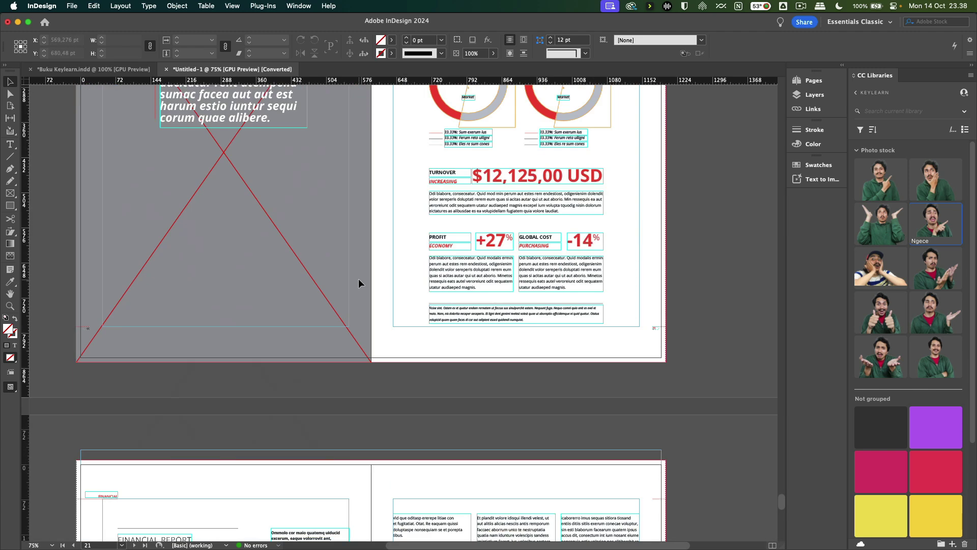
{"action": "scroll", "coordinate": [358, 278], "scroll_direction": "up", "scroll_amount": 15}
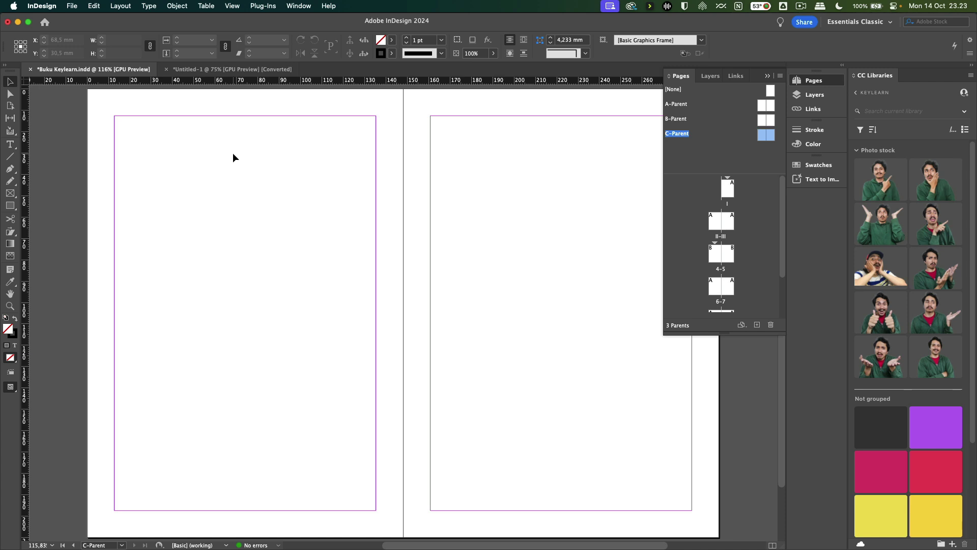
Examine the Margins settings offered for a new document and close them without creating the document
{"action": "left_click", "coordinate": [71, 6]}
{"action": "left_click", "coordinate": [197, 21]}
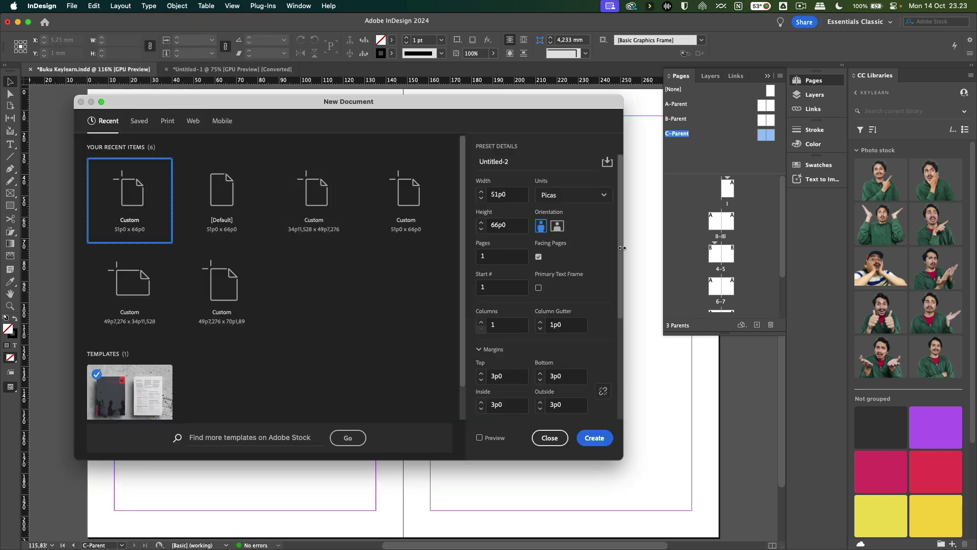
{"action": "left_click_drag", "start_coordinate": [620, 263], "coordinate": [622, 309]}
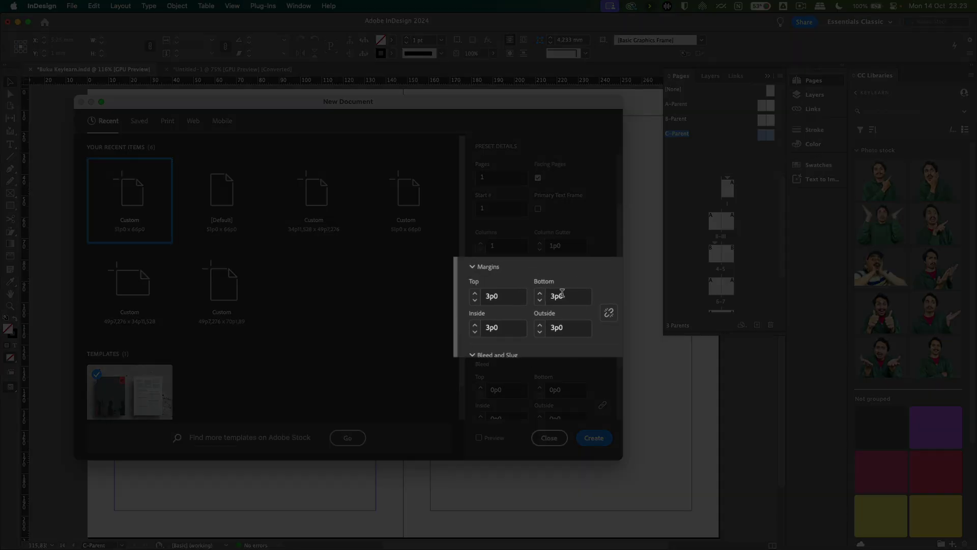
{"action": "left_click", "coordinate": [557, 437]}
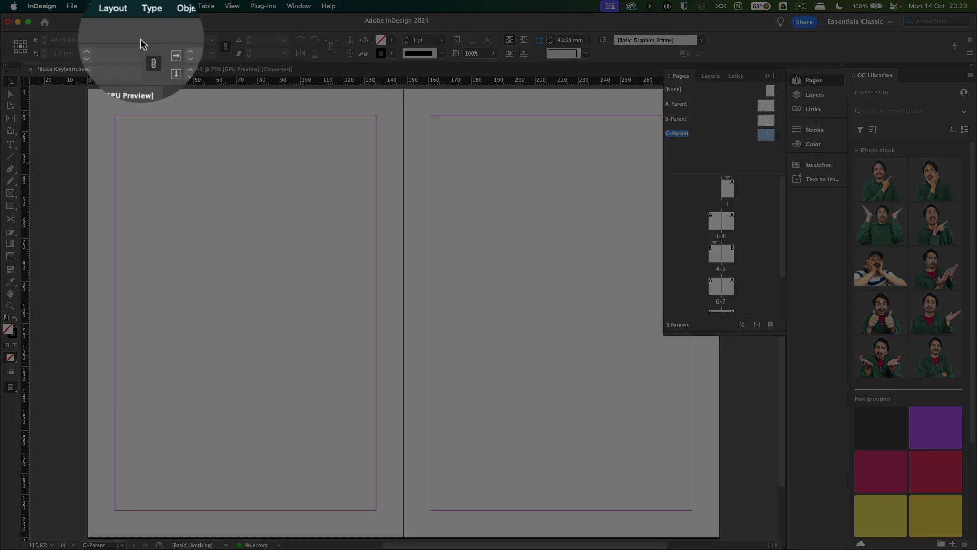
Open the margin and column settings for the C-Parent spread and set the top margin to 21 mm
{"action": "left_click", "coordinate": [125, 6]}
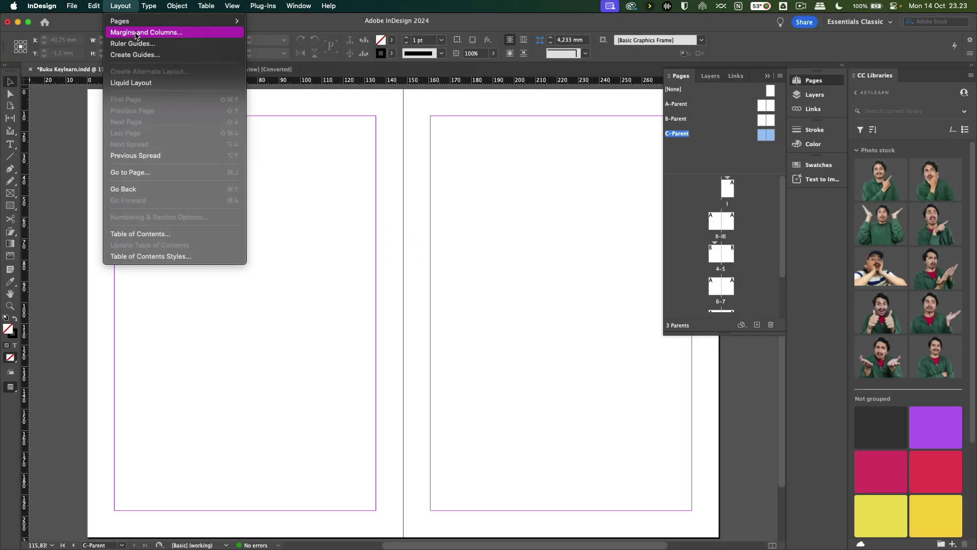
{"action": "left_click", "coordinate": [136, 33]}
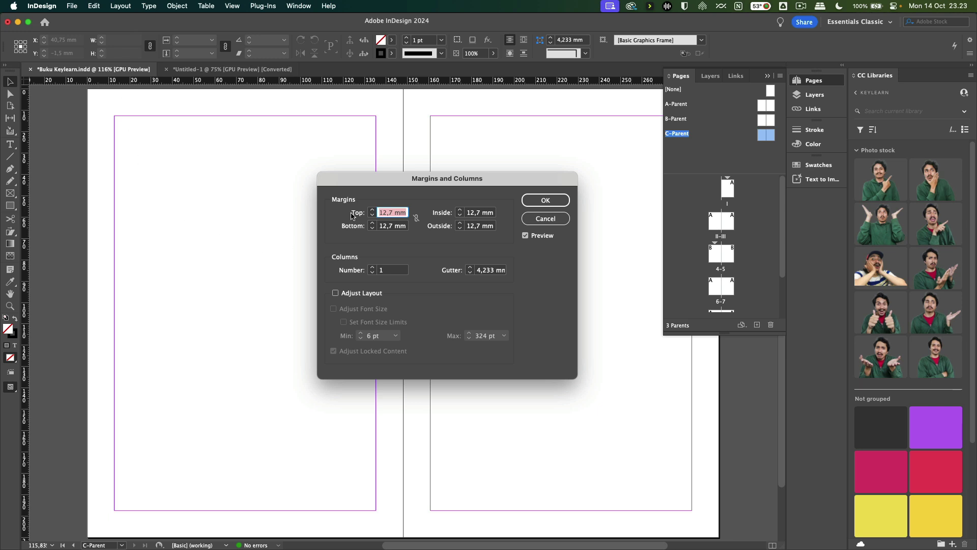
{"action": "left_click", "coordinate": [372, 210]}
{"action": "left_click", "coordinate": [372, 210]}
{"action": "left_click", "coordinate": [372, 210]}
{"action": "left_click", "coordinate": [372, 210]}
{"action": "left_click", "coordinate": [372, 209]}
{"action": "left_click", "coordinate": [372, 210]}
{"action": "left_click", "coordinate": [372, 209]}
{"action": "left_click", "coordinate": [372, 210]}
{"action": "left_click", "coordinate": [372, 210]}
Set the bottom margin of the C-Parent spread to 19 mm
{"action": "left_click", "coordinate": [372, 223]}
{"action": "left_click", "coordinate": [372, 223]}
{"action": "left_click", "coordinate": [372, 222]}
{"action": "left_click", "coordinate": [373, 223]}
{"action": "left_click", "coordinate": [373, 224]}
{"action": "left_click", "coordinate": [373, 224]}
{"action": "left_click", "coordinate": [373, 224]}
Set the inside margin of the C-Parent spread to 18 mm
{"action": "left_click", "coordinate": [459, 211]}
{"action": "left_click", "coordinate": [460, 210]}
{"action": "left_click", "coordinate": [460, 210]}
{"action": "left_click", "coordinate": [460, 210]}
{"action": "left_click", "coordinate": [460, 210]}
{"action": "left_click", "coordinate": [460, 210]}
Set the outside margin of the C-Parent spread to 15 mm
{"action": "left_click", "coordinate": [460, 224]}
{"action": "left_click", "coordinate": [460, 223]}
{"action": "left_click", "coordinate": [460, 223]}
{"action": "left_click", "coordinate": [460, 223]}
{"action": "left_click", "coordinate": [460, 224]}
{"action": "left_click", "coordinate": [460, 228]}
{"action": "left_click", "coordinate": [459, 228]}
{"action": "left_click", "coordinate": [459, 228]}
{"action": "left_click", "coordinate": [460, 224]}
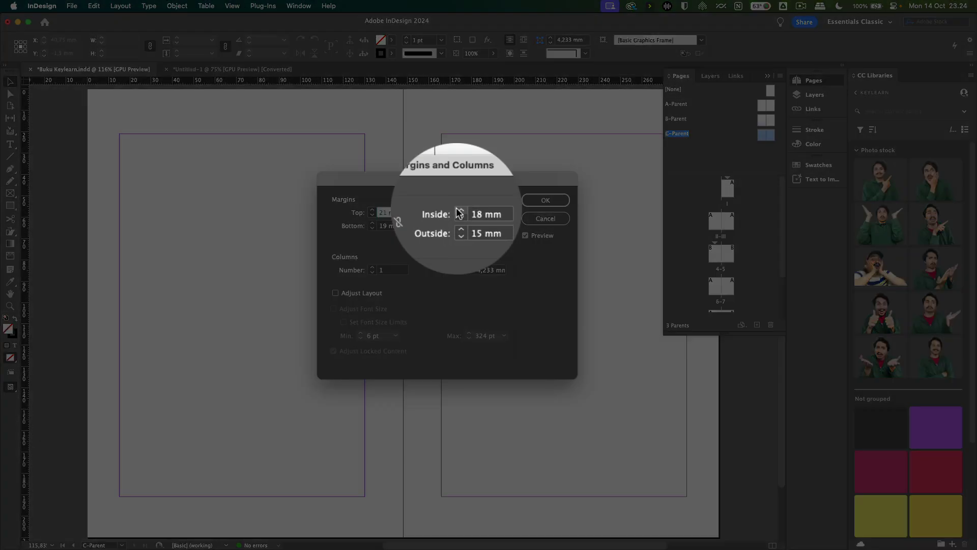
Set the inside margin of the C-Parent spread to 35 mm
{"action": "left_click", "coordinate": [459, 214]}
{"action": "left_click", "coordinate": [460, 213]}
{"action": "left_click", "coordinate": [460, 214]}
{"action": "left_click", "coordinate": [460, 214]}
{"action": "left_click", "coordinate": [459, 213]}
{"action": "left_click", "coordinate": [459, 214]}
{"action": "left_click", "coordinate": [459, 214]}
{"action": "left_click", "coordinate": [459, 211]}
{"action": "left_click", "coordinate": [459, 210]}
{"action": "left_click", "coordinate": [459, 211]}
{"action": "left_click", "coordinate": [459, 211]}
{"action": "left_click", "coordinate": [459, 211]}
{"action": "left_click", "coordinate": [459, 210]}
{"action": "left_click", "coordinate": [460, 211]}
{"action": "left_click", "coordinate": [460, 211]}
Set the outside margin of the C-Parent spread to 13 mm
{"action": "left_click", "coordinate": [460, 222]}
{"action": "left_click", "coordinate": [460, 222]}
{"action": "left_click", "coordinate": [459, 229]}
{"action": "left_click", "coordinate": [459, 228]}
{"action": "left_click", "coordinate": [460, 228]}
{"action": "left_click", "coordinate": [459, 229]}
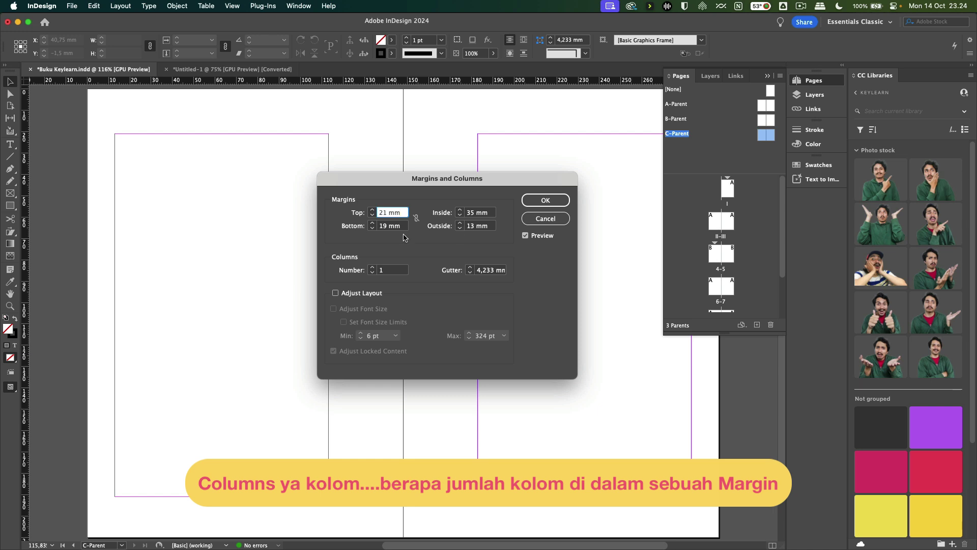
Try three columns inside the margins, and settle on 2 columns per page
{"action": "left_click", "coordinate": [372, 269]}
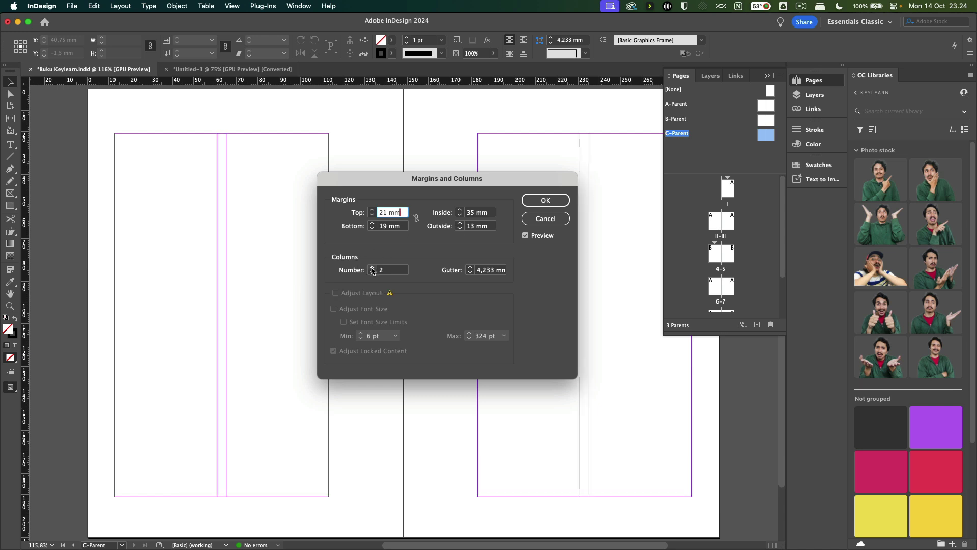
{"action": "left_click", "coordinate": [372, 268]}
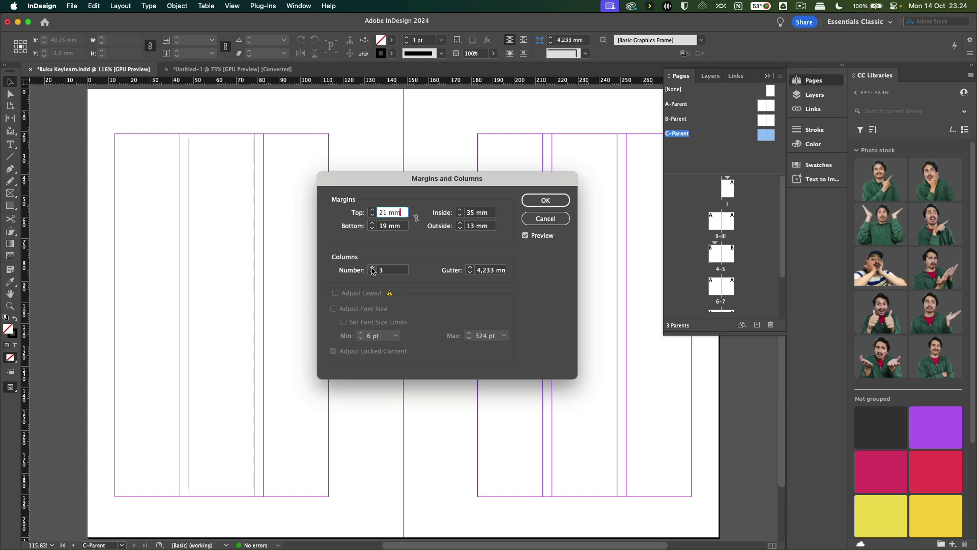
{"action": "left_click", "coordinate": [374, 273]}
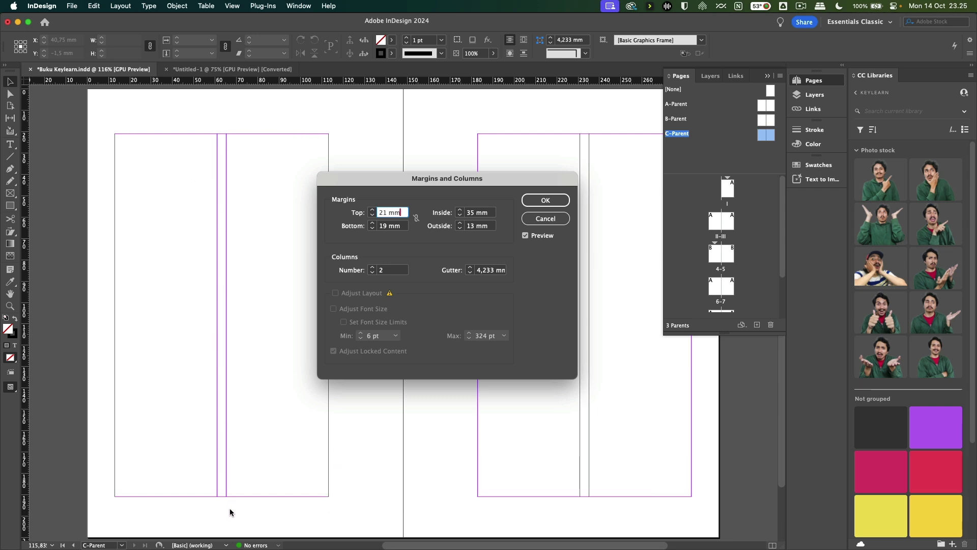
Widen the gutter between the two columns to 5 mm and beyond, and narrow it again
{"action": "left_click", "coordinate": [470, 267]}
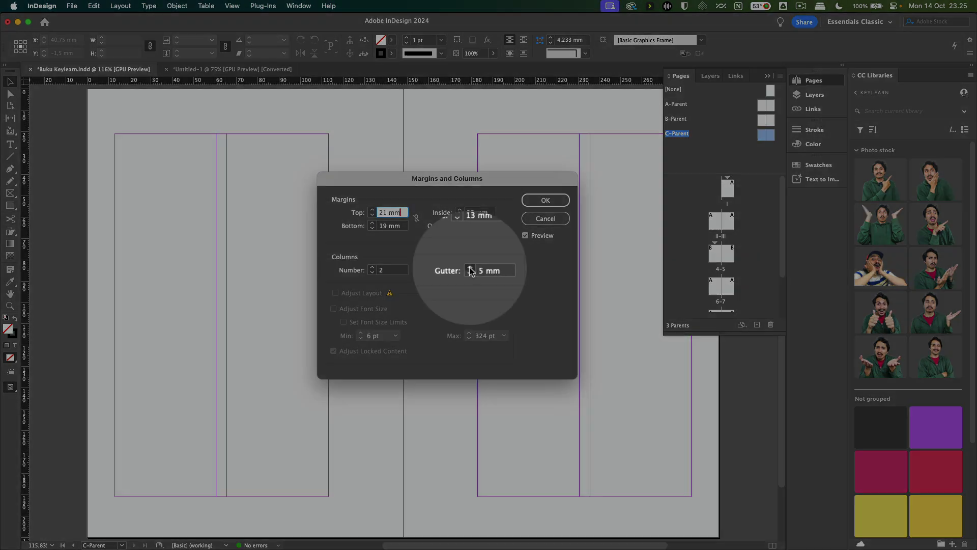
{"action": "left_click", "coordinate": [470, 267]}
{"action": "left_click", "coordinate": [469, 268]}
{"action": "left_click", "coordinate": [470, 268]}
{"action": "left_click", "coordinate": [470, 268]}
{"action": "left_click", "coordinate": [469, 274], "text": "shift"}
{"action": "left_click", "coordinate": [470, 274]}
{"action": "left_click", "coordinate": [469, 274]}
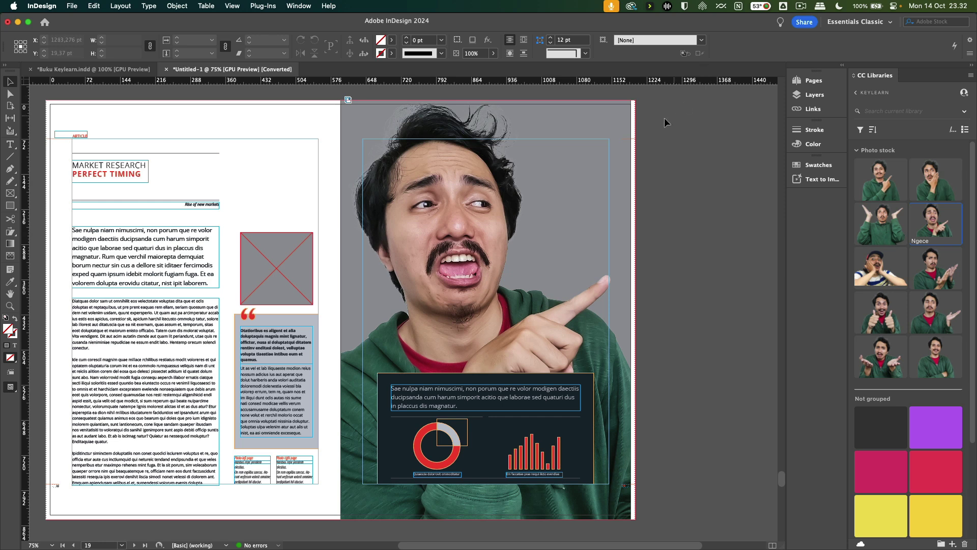
Examine the page edge, bleed and margin guides at the upper outer corner of the photo page in the report template
{"action": "scroll", "coordinate": [654, 115], "scroll_direction": "up", "scroll_amount": 3}
{"action": "scroll", "coordinate": [642, 233], "scroll_direction": "up", "scroll_amount": 2}
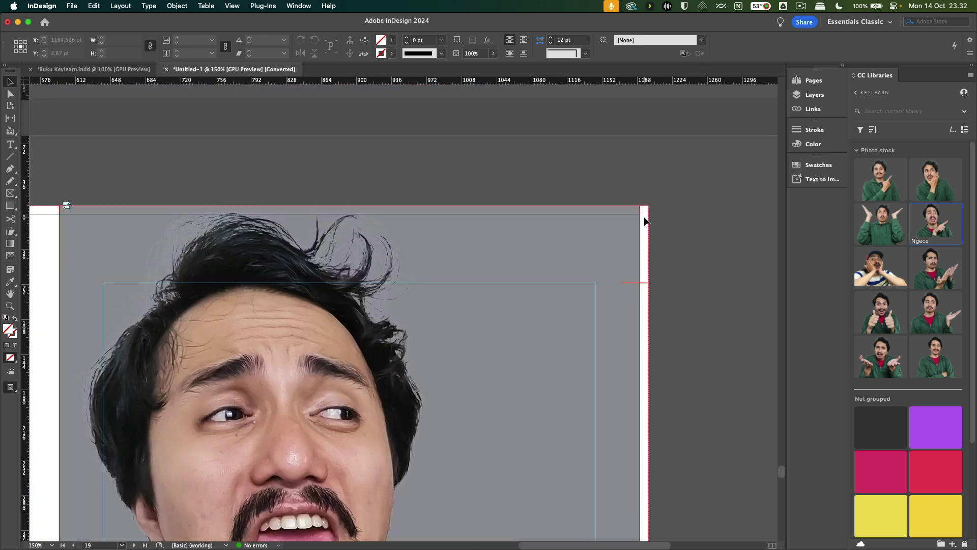
{"action": "scroll", "coordinate": [644, 216], "scroll_direction": "up", "scroll_amount": 3}
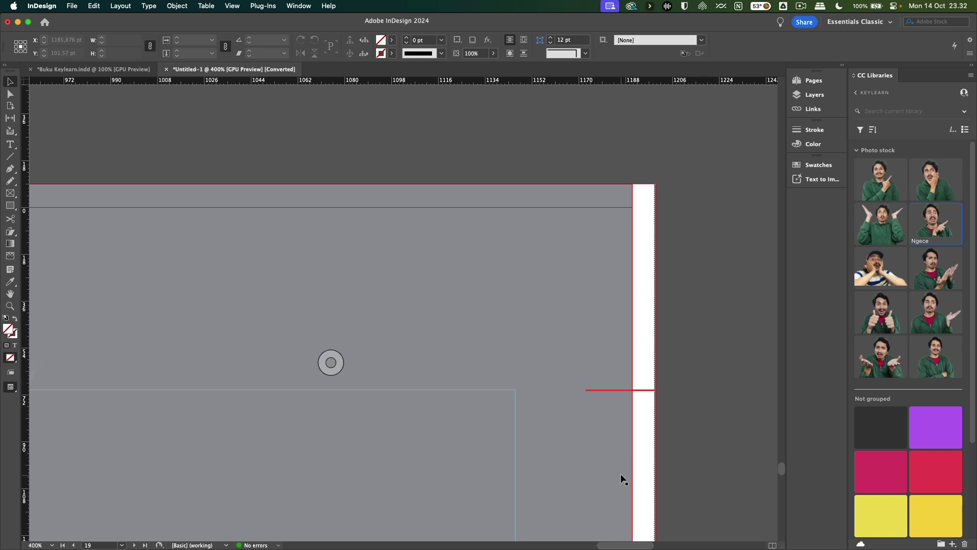
{"action": "scroll", "coordinate": [623, 460], "scroll_direction": "down", "scroll_amount": 1}
{"action": "scroll", "coordinate": [534, 437], "scroll_direction": "down", "scroll_amount": 5}
{"action": "scroll", "coordinate": [535, 437], "scroll_direction": "left", "scroll_amount": 2}
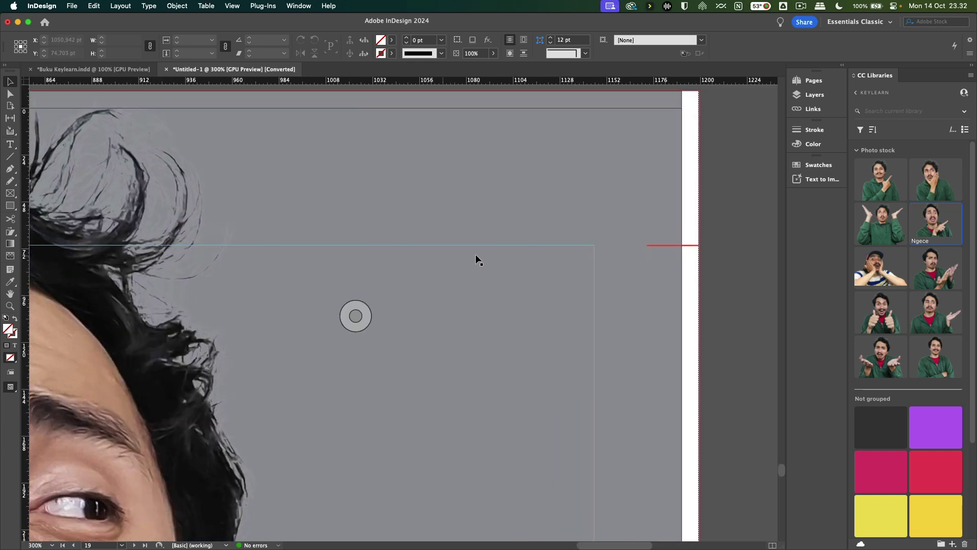